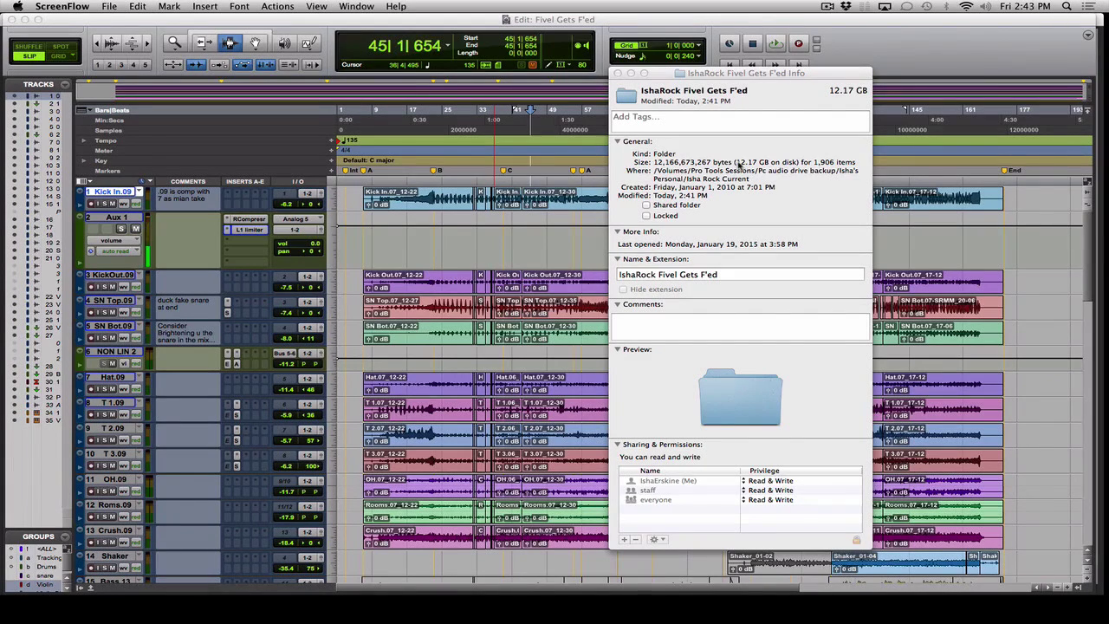
Select the 12.17 GB size shown in the session folder's Info window.
left_click_drag(735, 163, 771, 162)
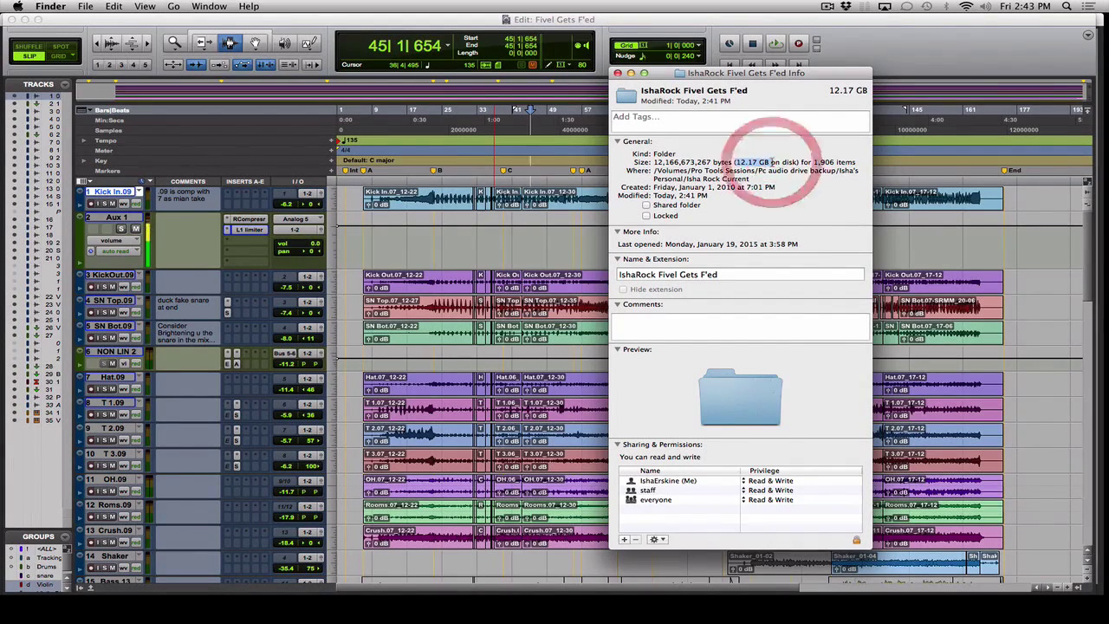
Bring Pro Tools forward and check the Kick In.09 playlist list without changing it.
left_click(690, 25)
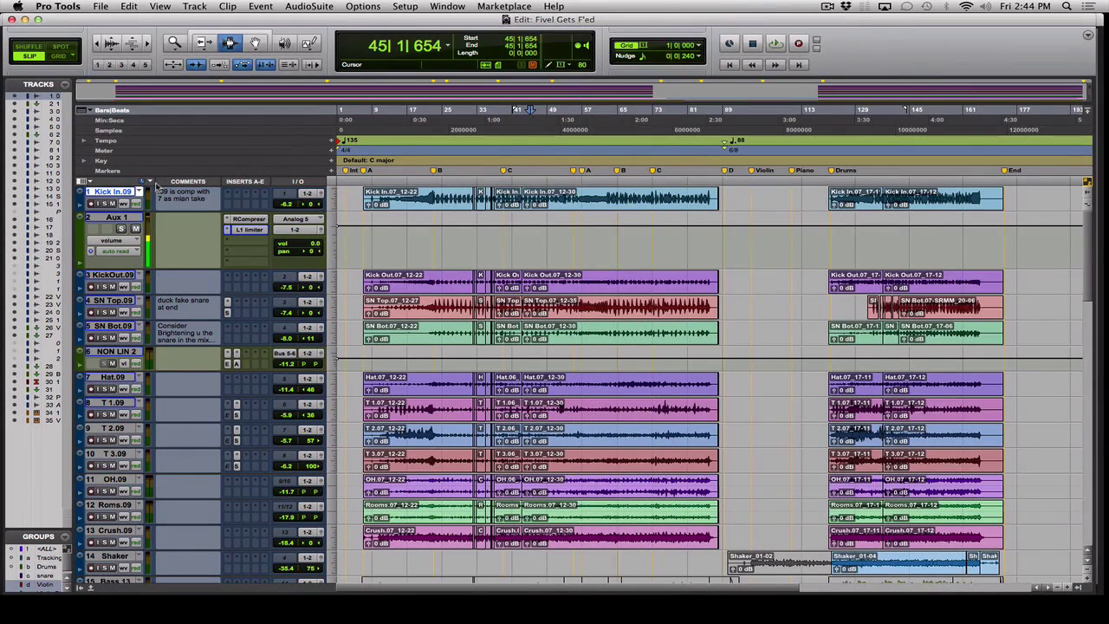
left_click(139, 192)
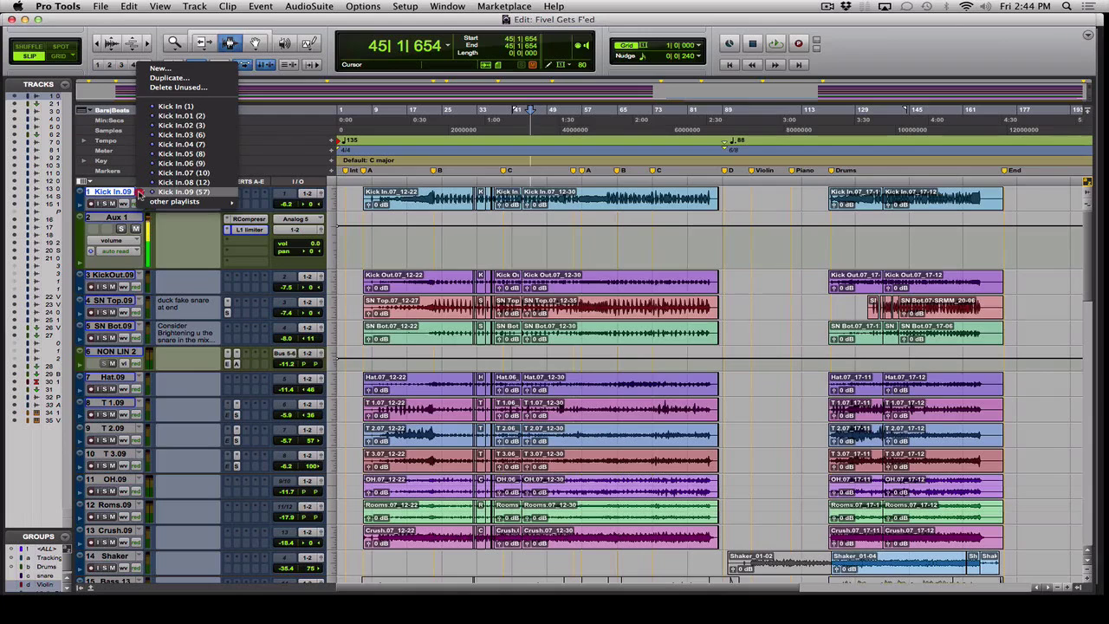
left_click(99, 191)
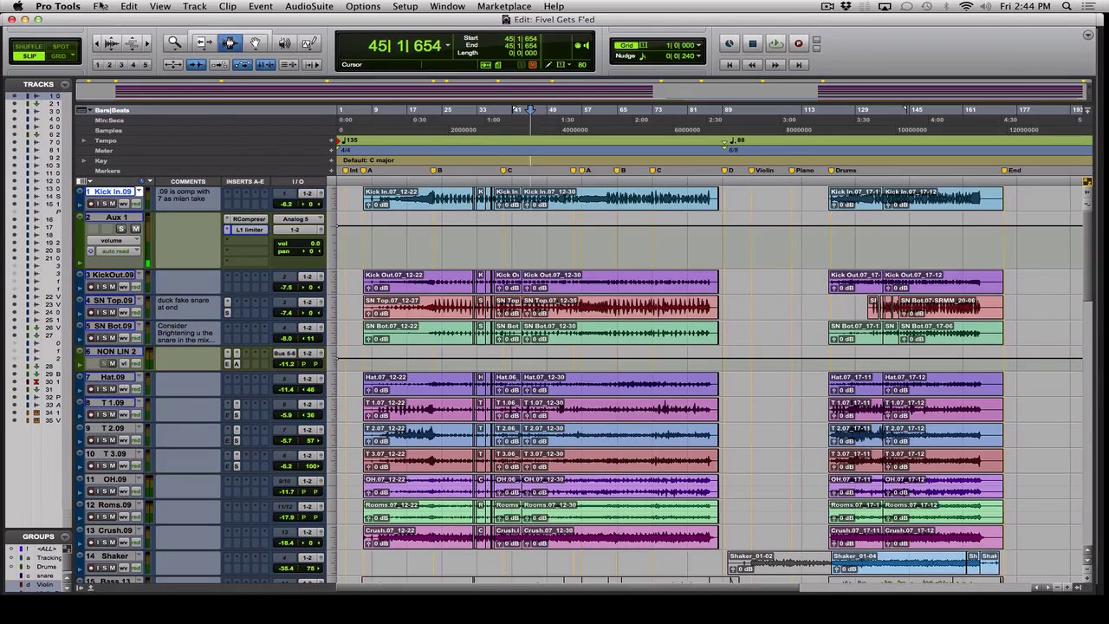
Save the session as a new copy named 'Fivel Gets F'ed cleaning up'.
left_click(100, 6)
left_click(129, 82)
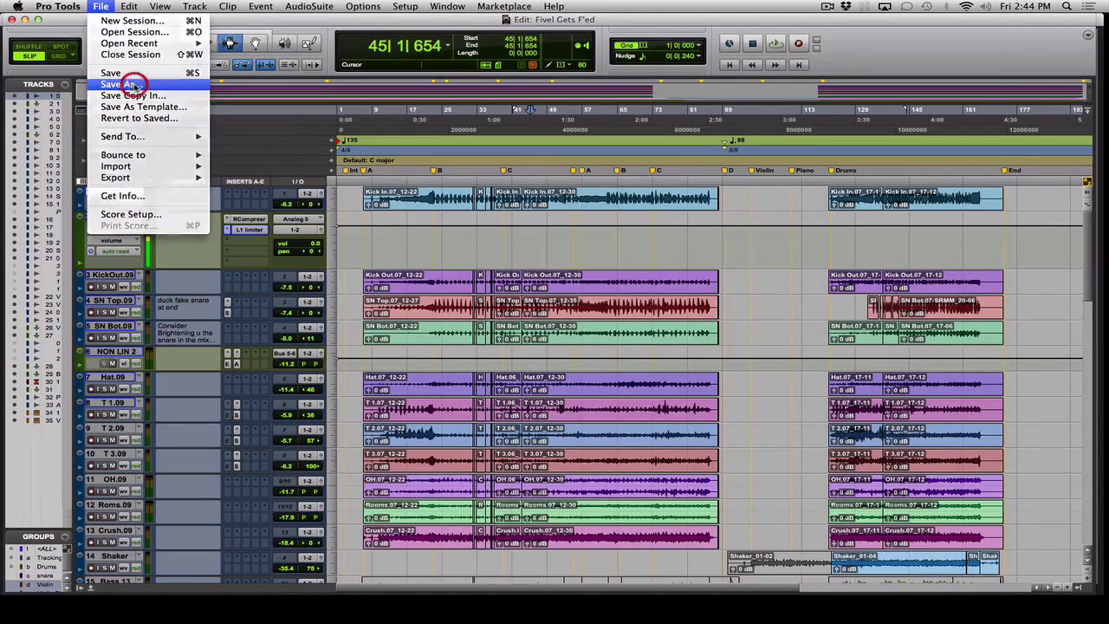
key("Right")
type("cle")
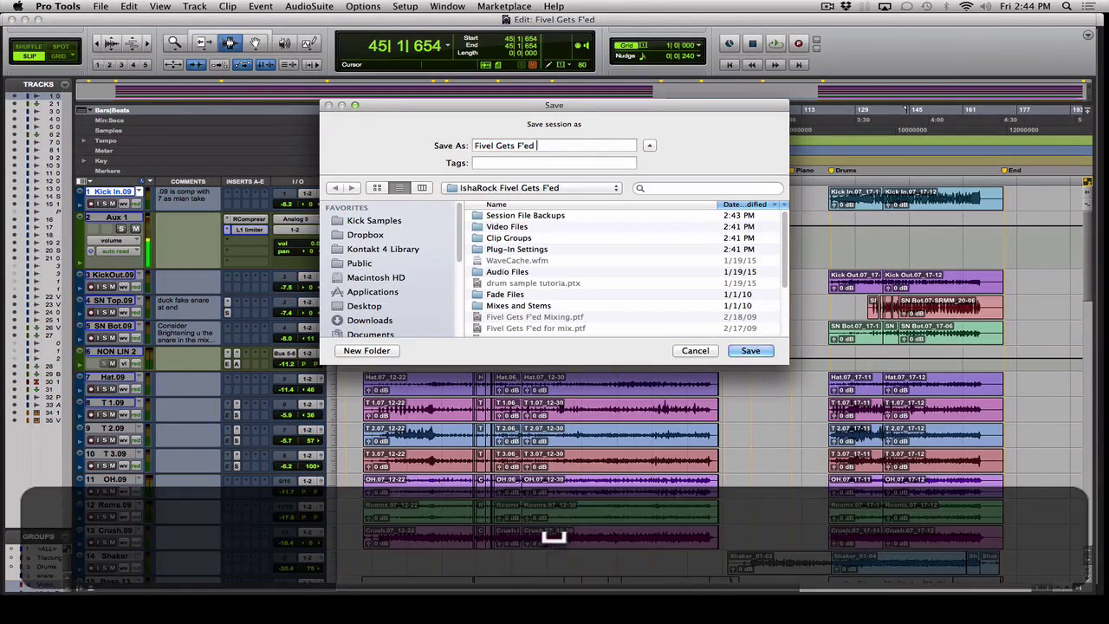
type("aning up")
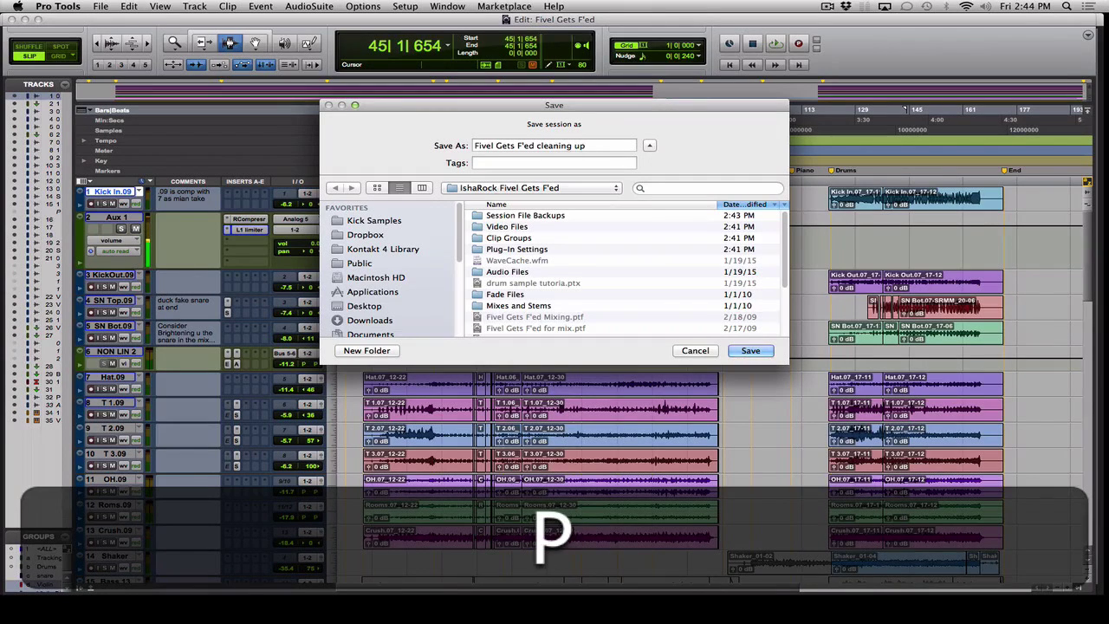
key("Return")
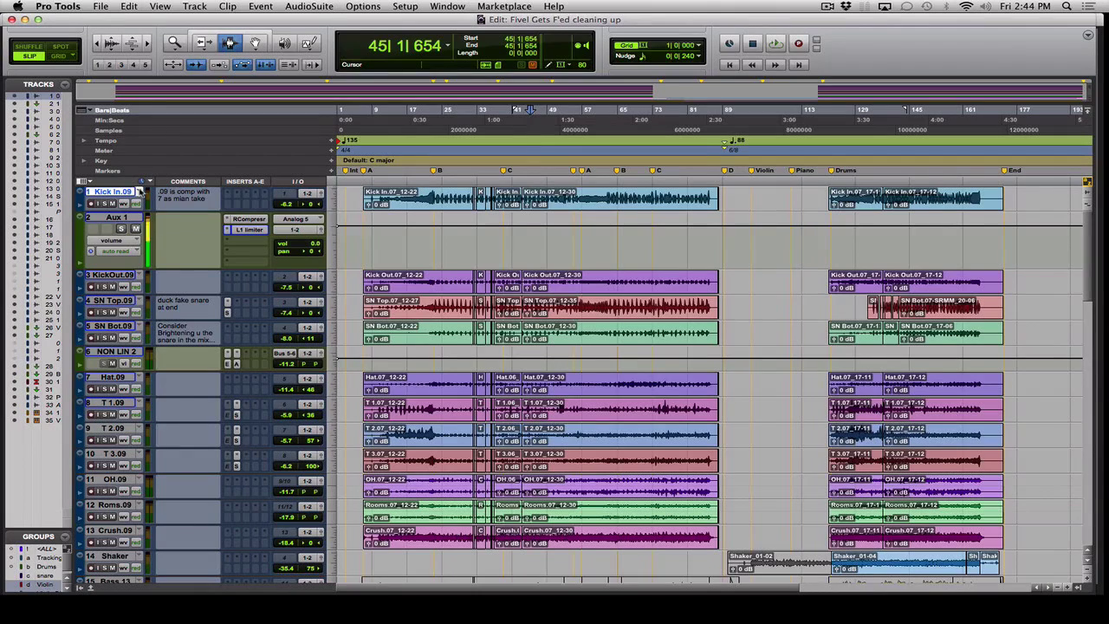
Delete every unused playlist, from 84.23 through Vio Room.dup1.29, using Delete Unused.
left_click(140, 191)
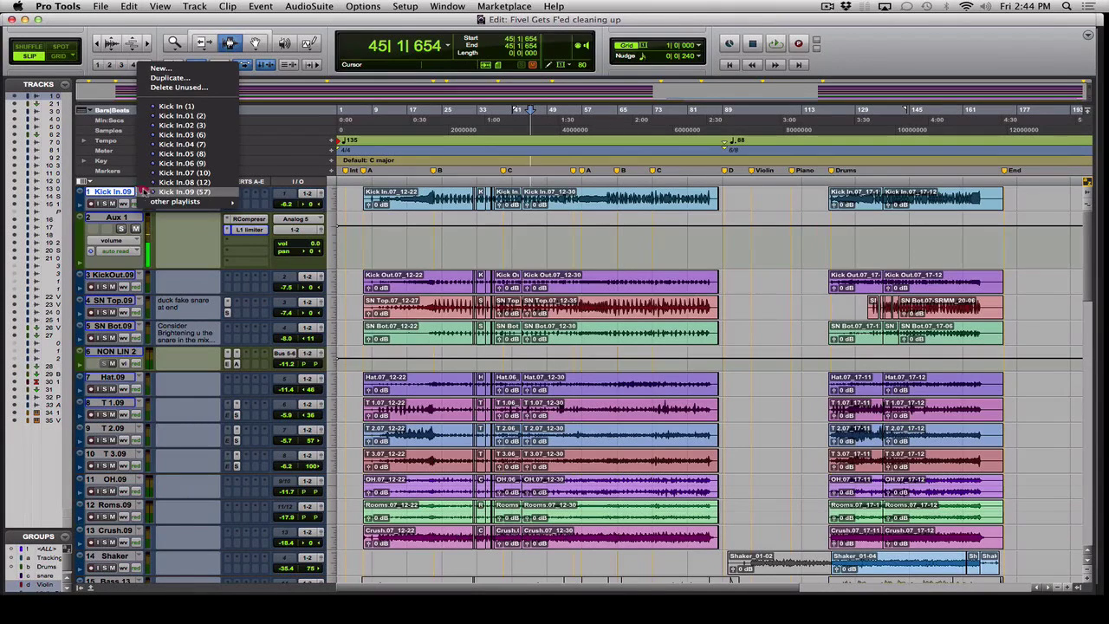
left_click(180, 88)
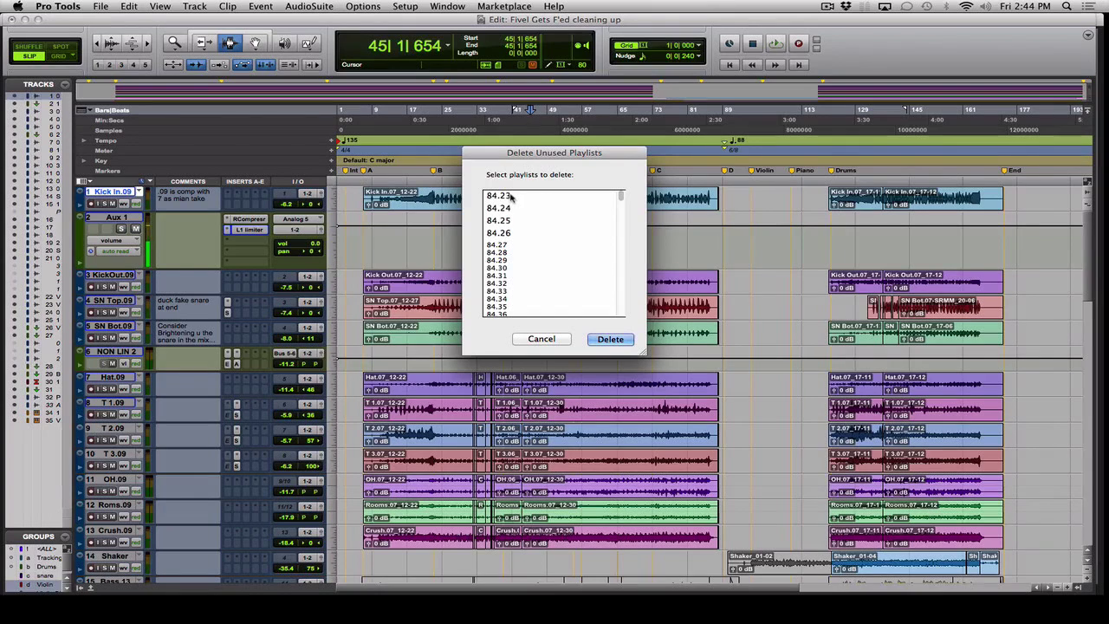
left_click(511, 196)
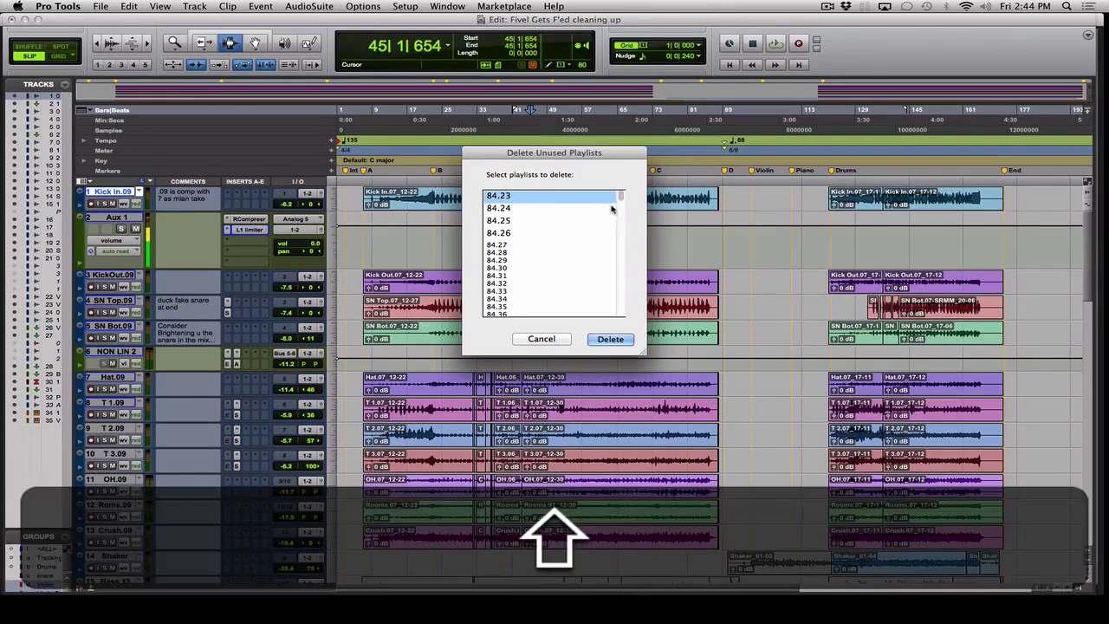
left_click_drag(621, 200, 624, 315)
left_click(552, 314, "shift")
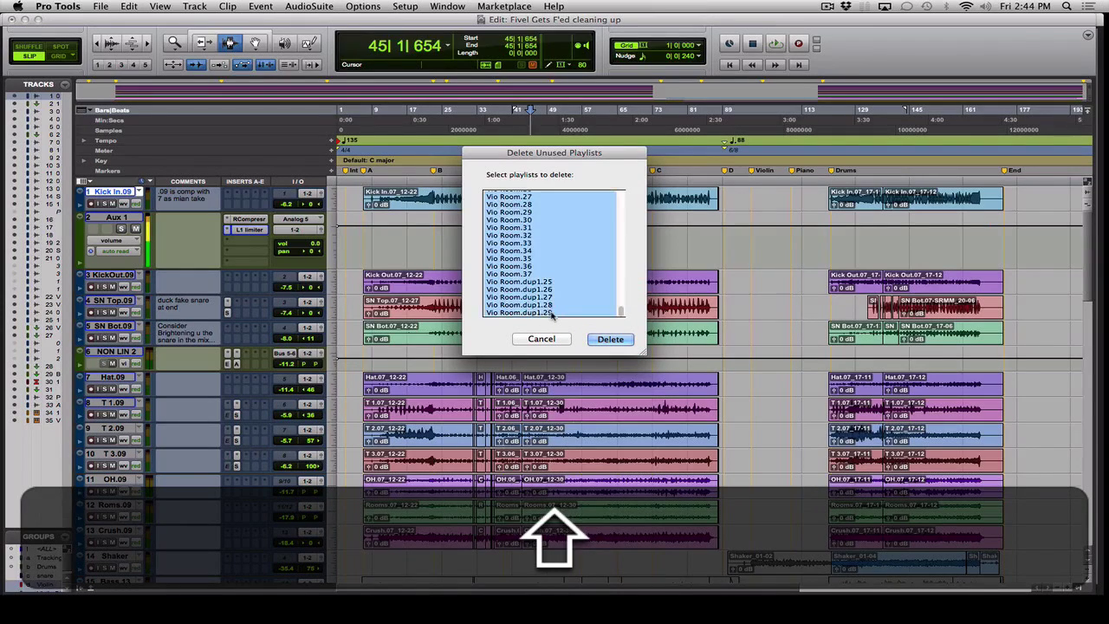
left_click(611, 339)
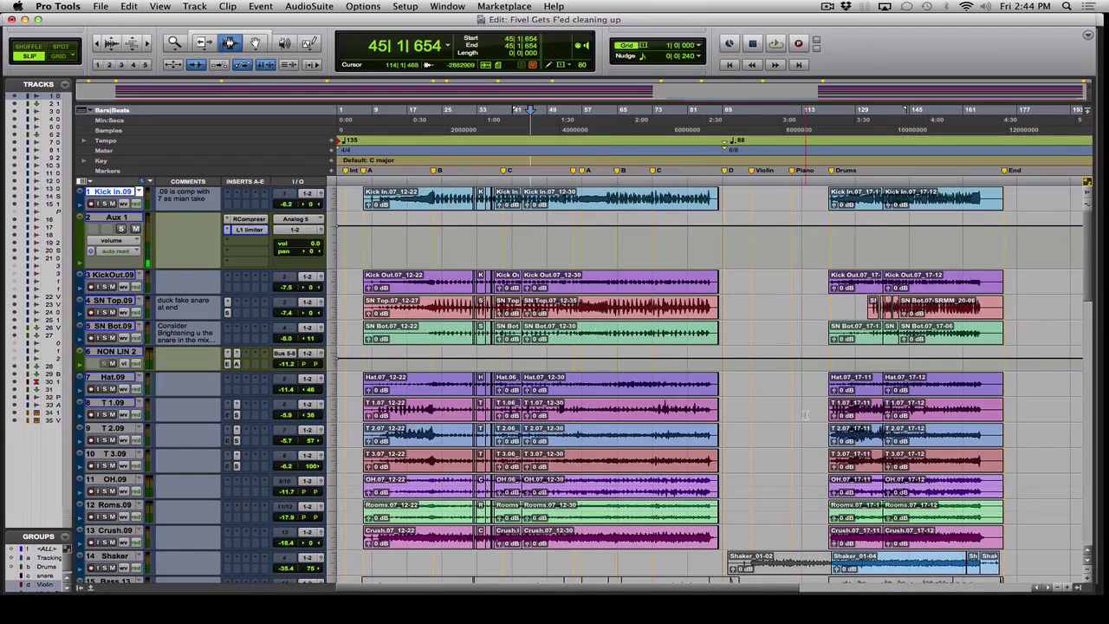
Show the Clips list and widen it enough to read the file paths.
left_click(1073, 587)
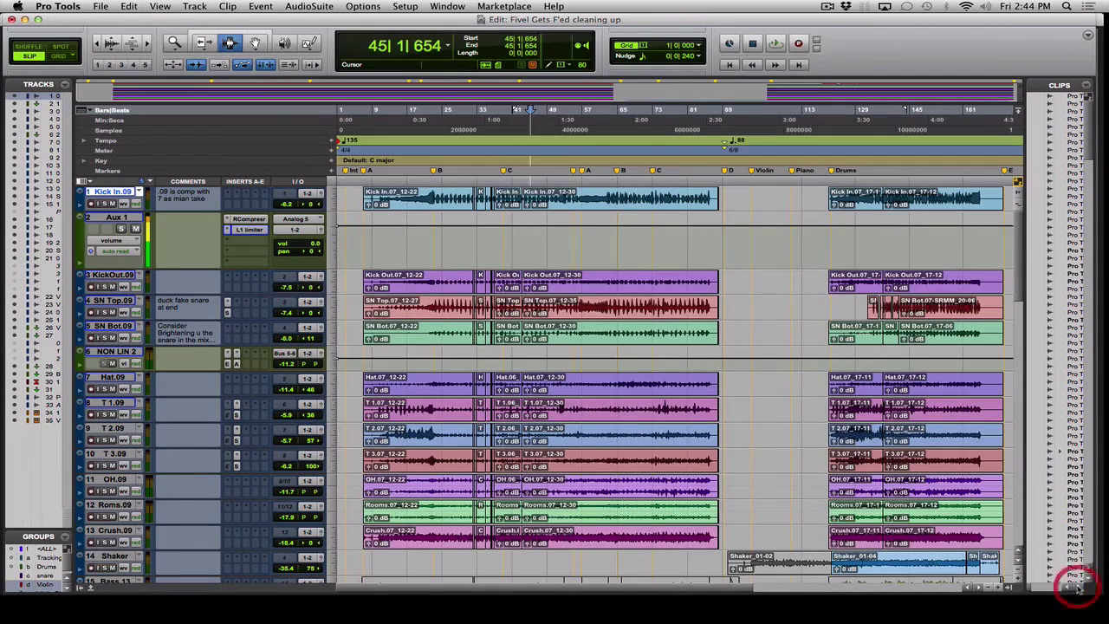
left_click_drag(1024, 464, 878, 459)
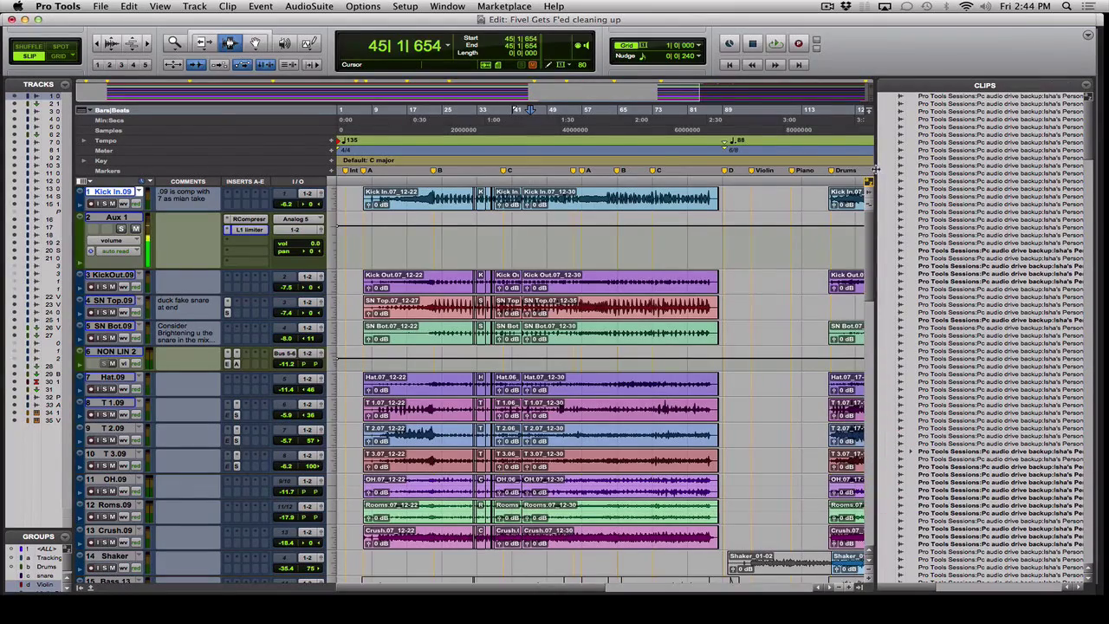
left_click_drag(875, 169, 661, 185)
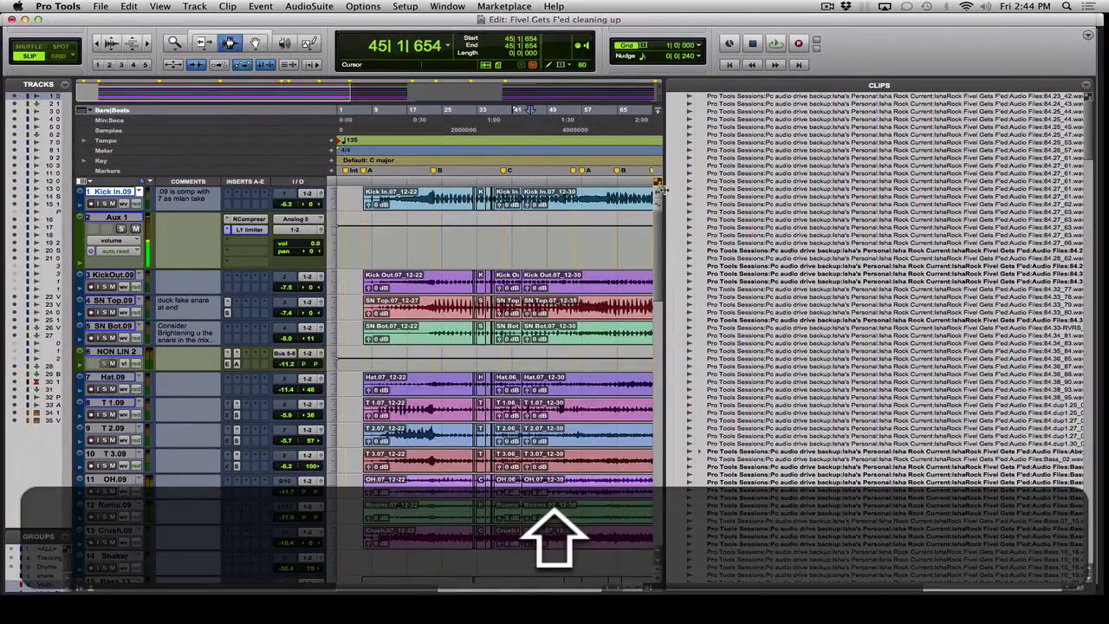
Select all unused clips and remove them from the session, keeping the files on disk.
key("super+shift+u")
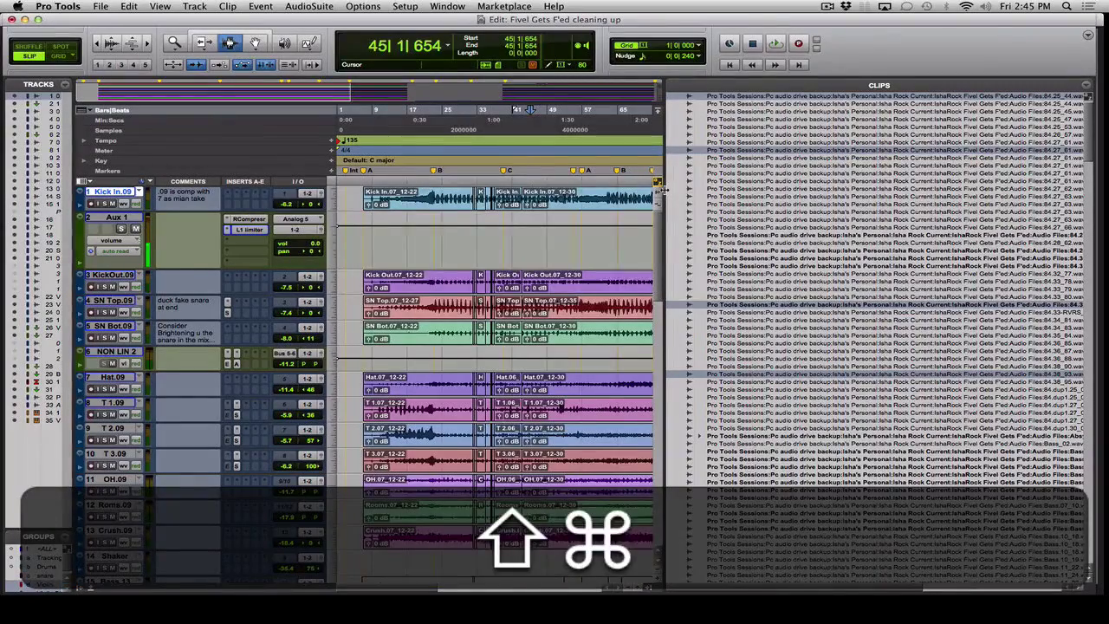
key("super+shift+b")
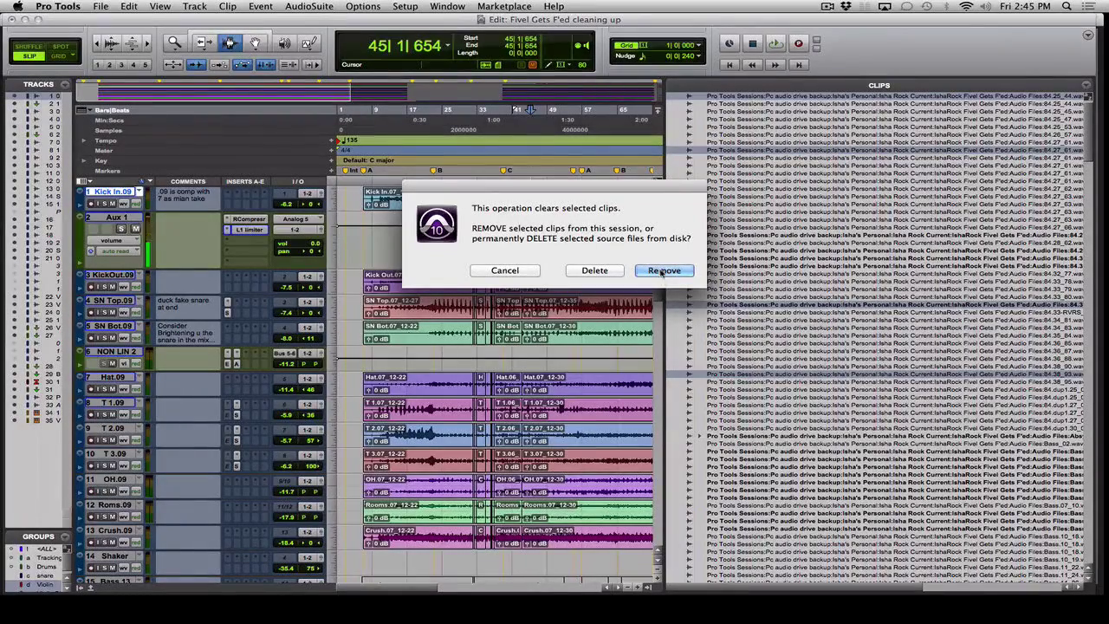
left_click(664, 270)
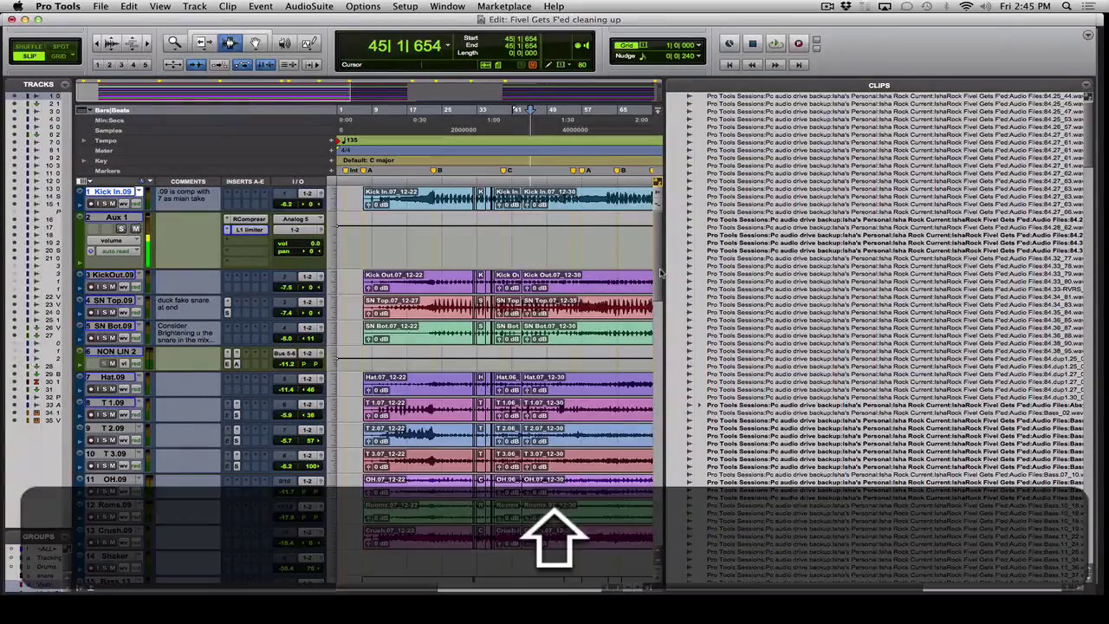
key("shift+super+u")
key("shift+super+b")
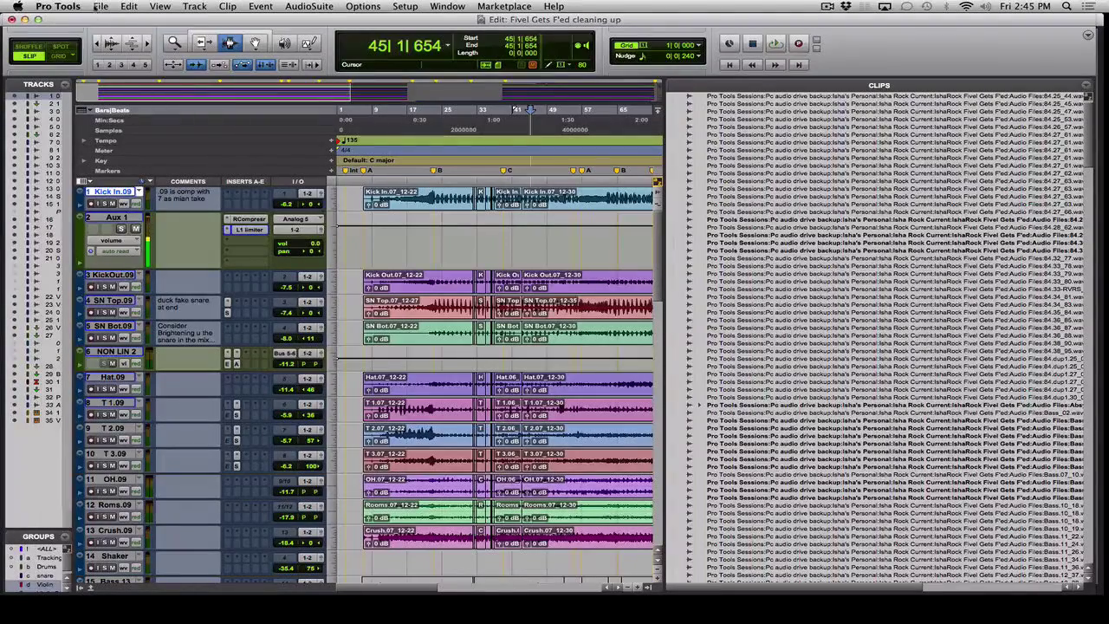
Set up Save Copy In to include audio files in the Latest session format.
left_click(102, 7)
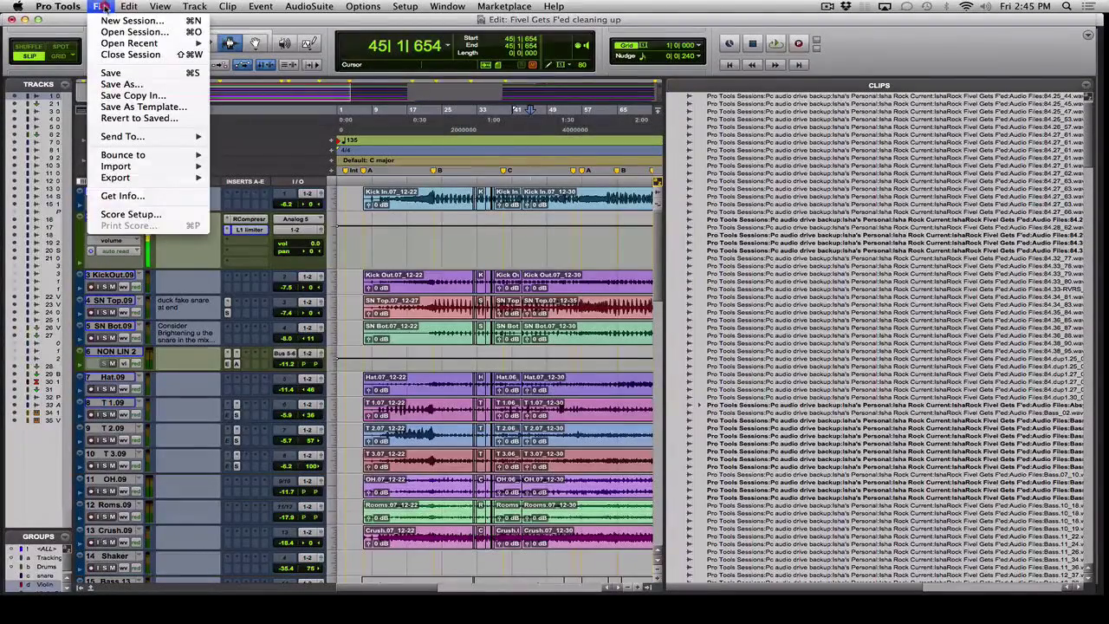
left_click(151, 97)
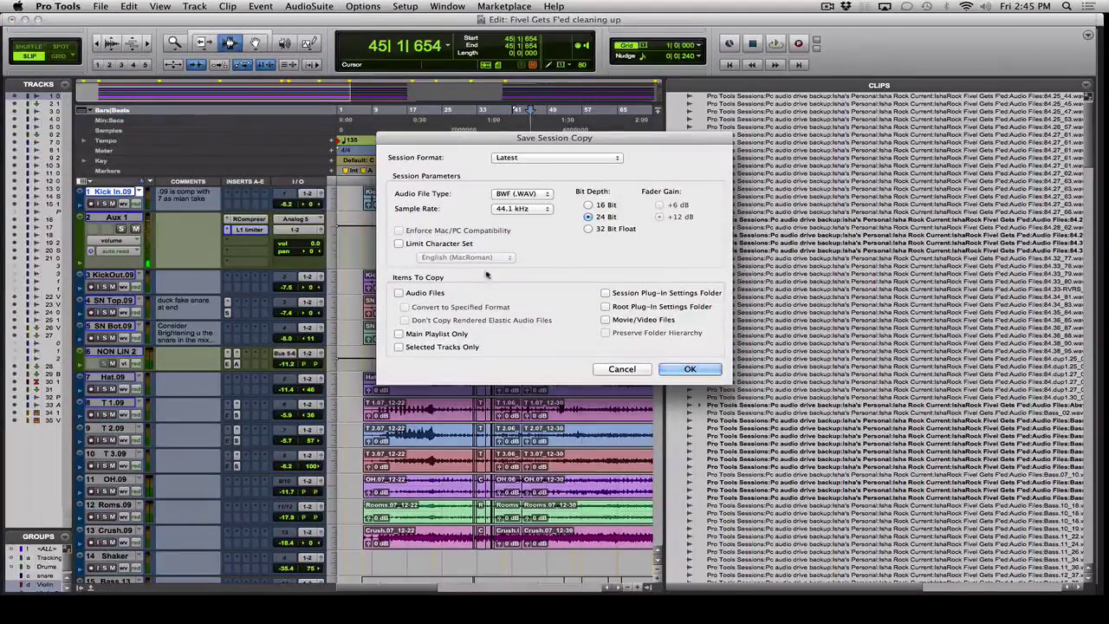
left_click(400, 293)
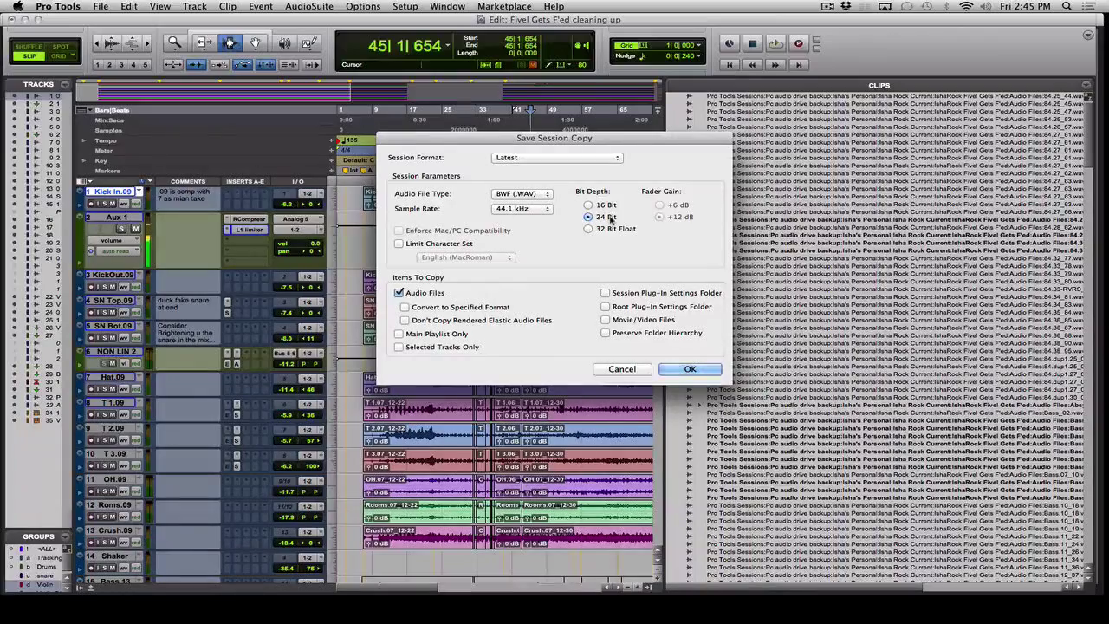
left_click(511, 158)
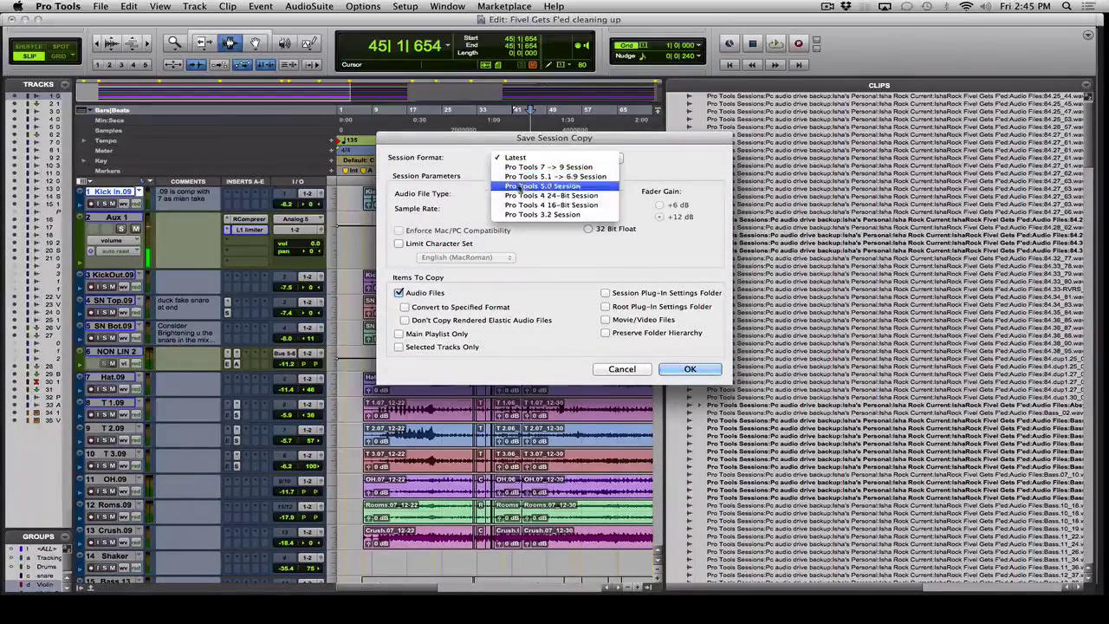
left_click(508, 126)
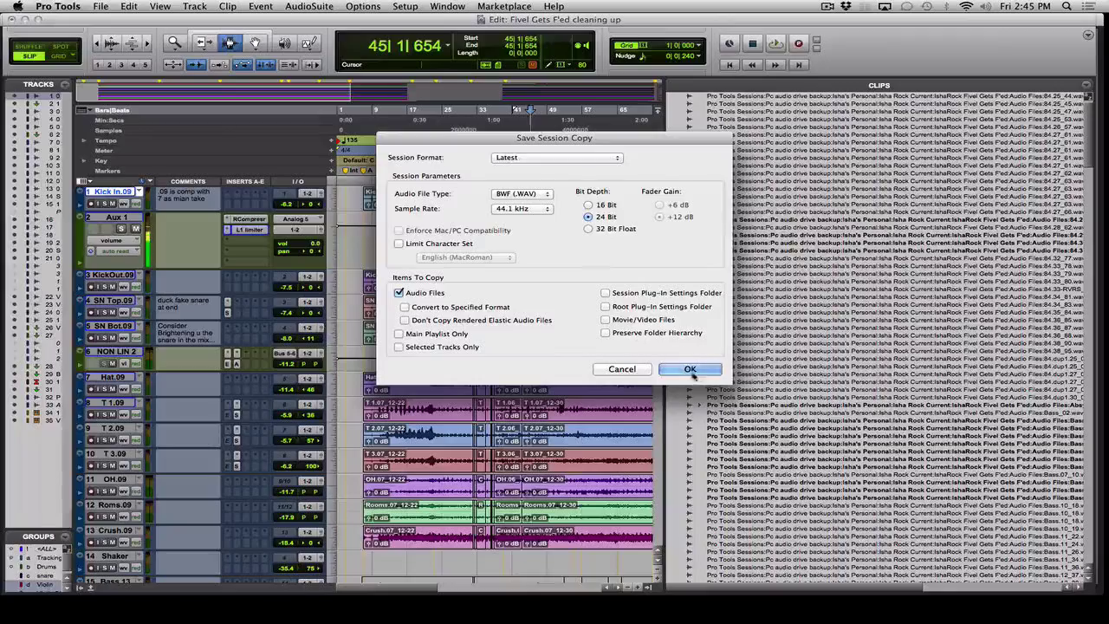
left_click(690, 369)
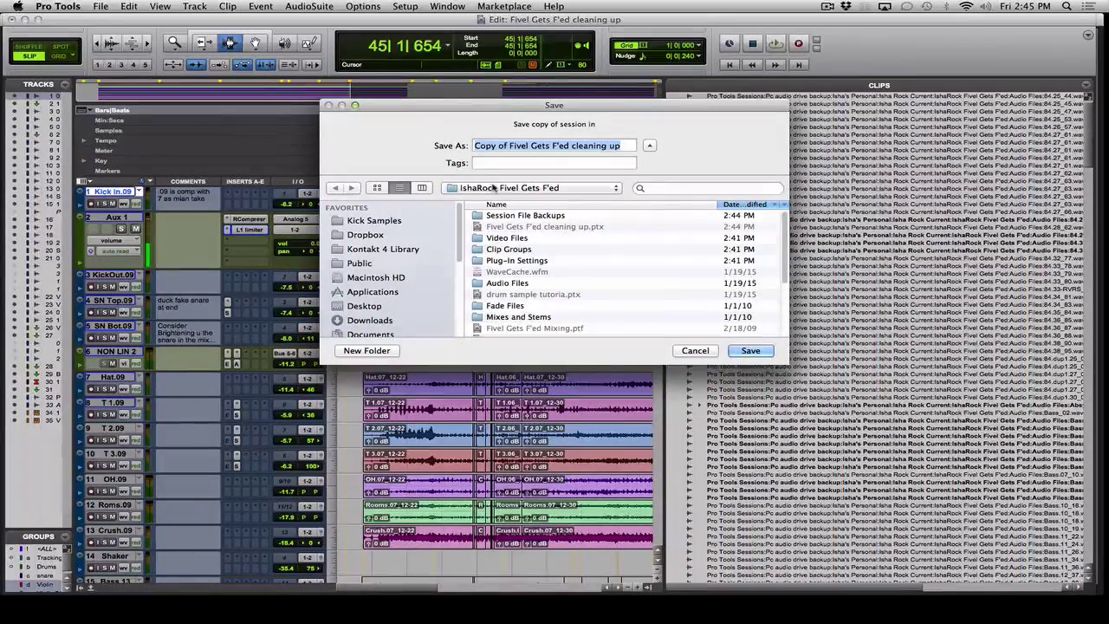
Save the copy to Macintosh HD named 'Fivel Gets F'ed for mix'.
left_click(398, 279)
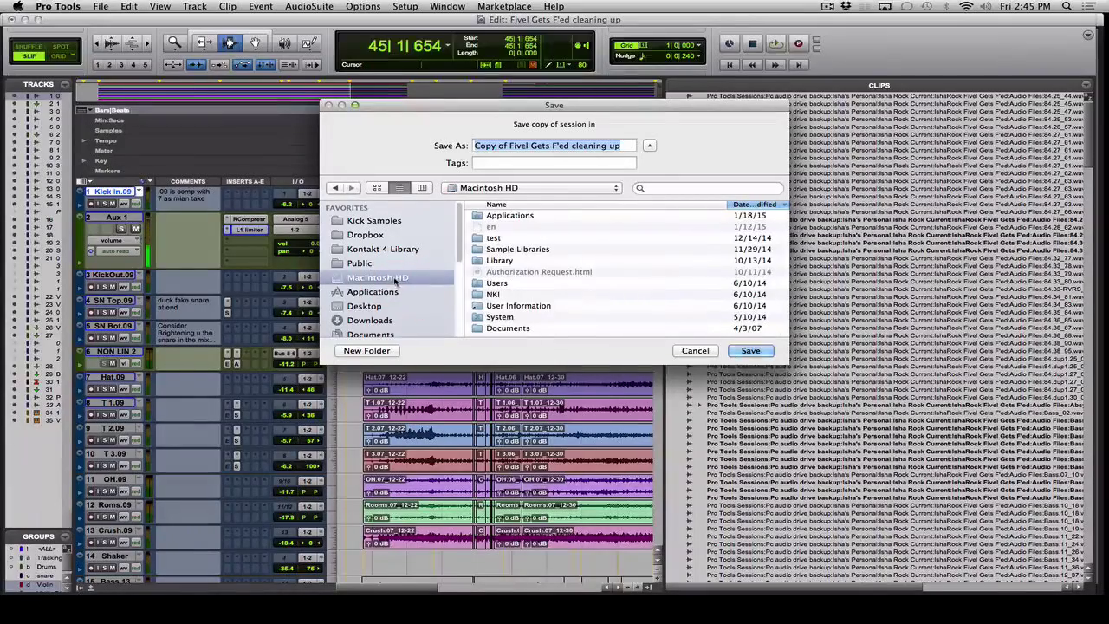
left_click_drag(509, 145, 475, 145)
key("BackSpace")
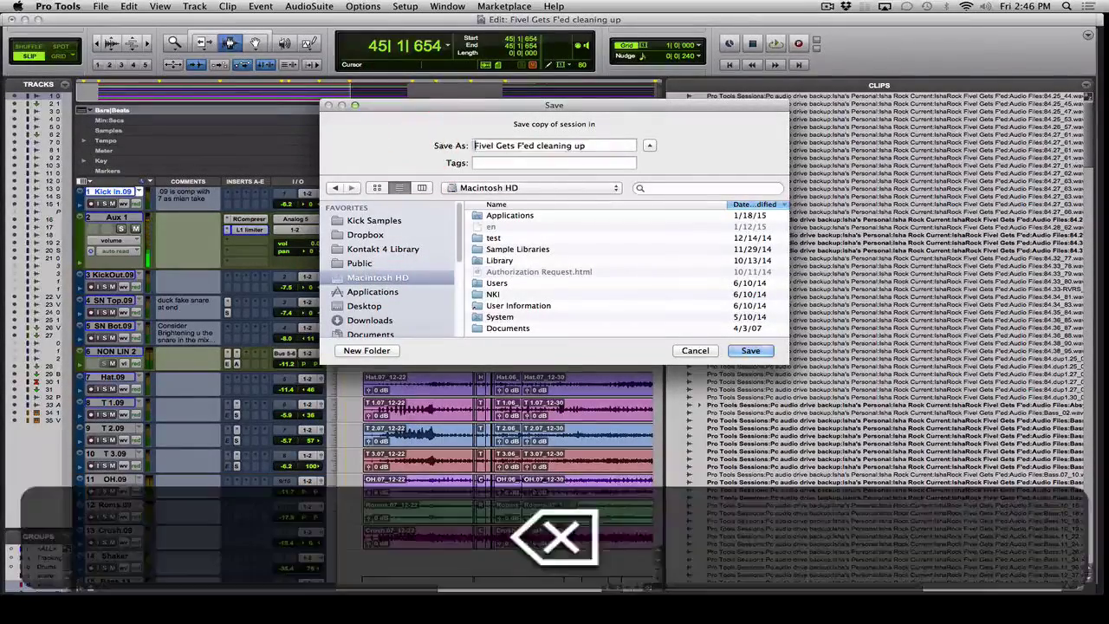
double_click(579, 146)
left_click_drag(579, 146, 537, 145)
type("for mix")
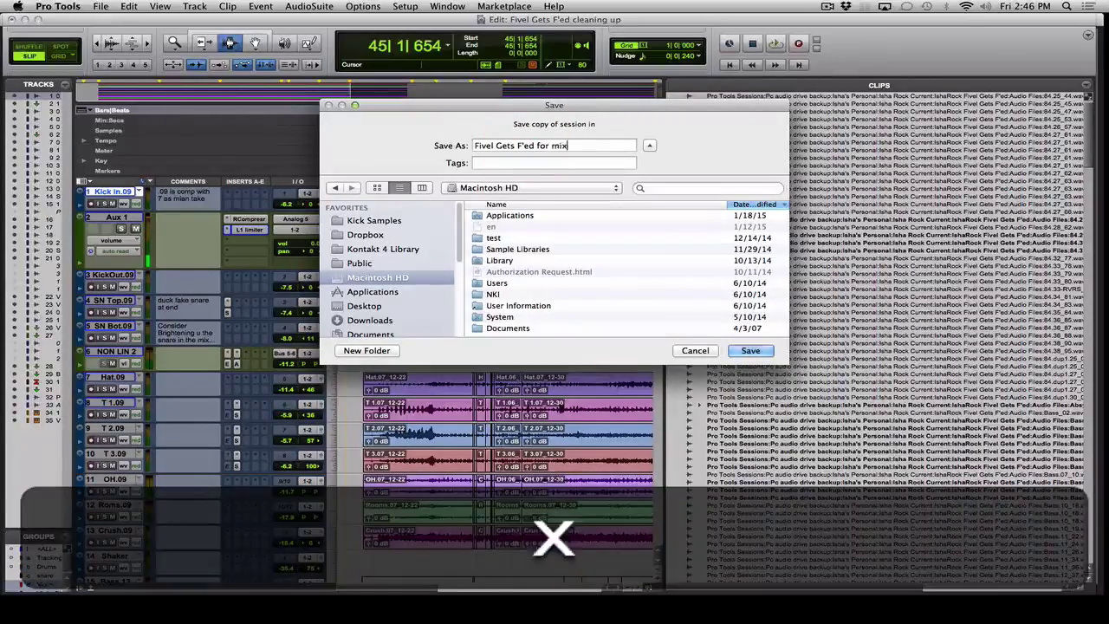
key("Return")
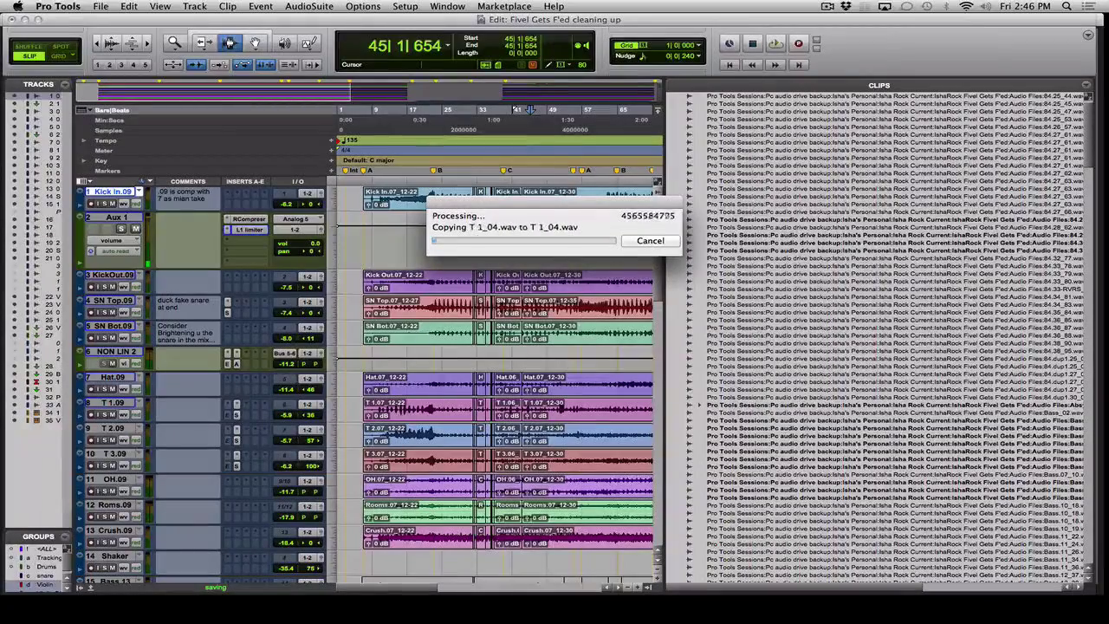
left_click(827, 6)
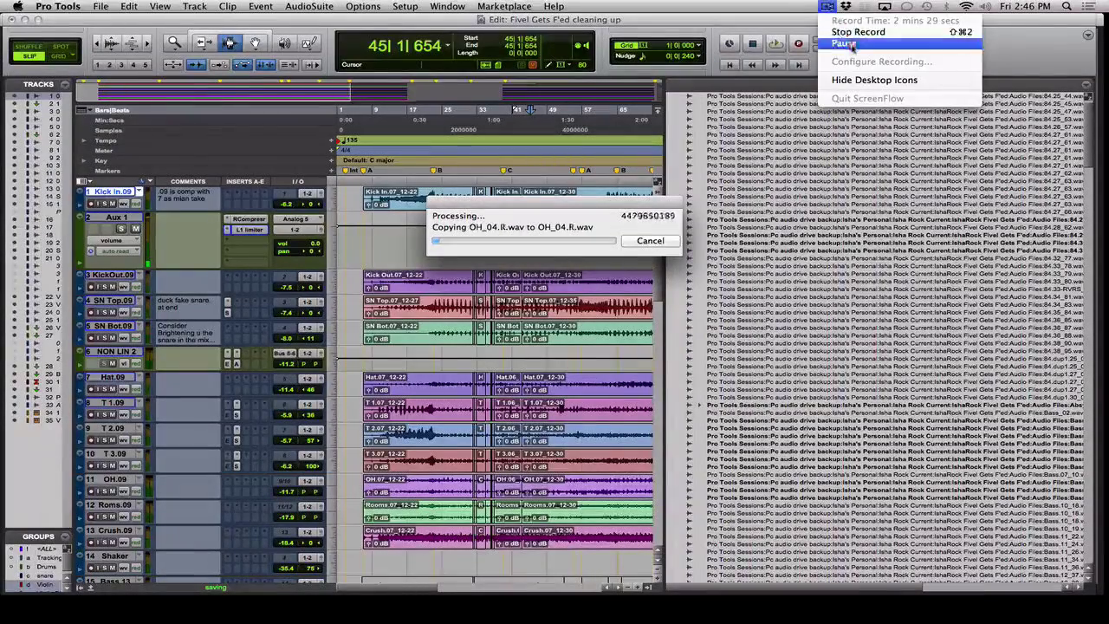
left_click(845, 43)
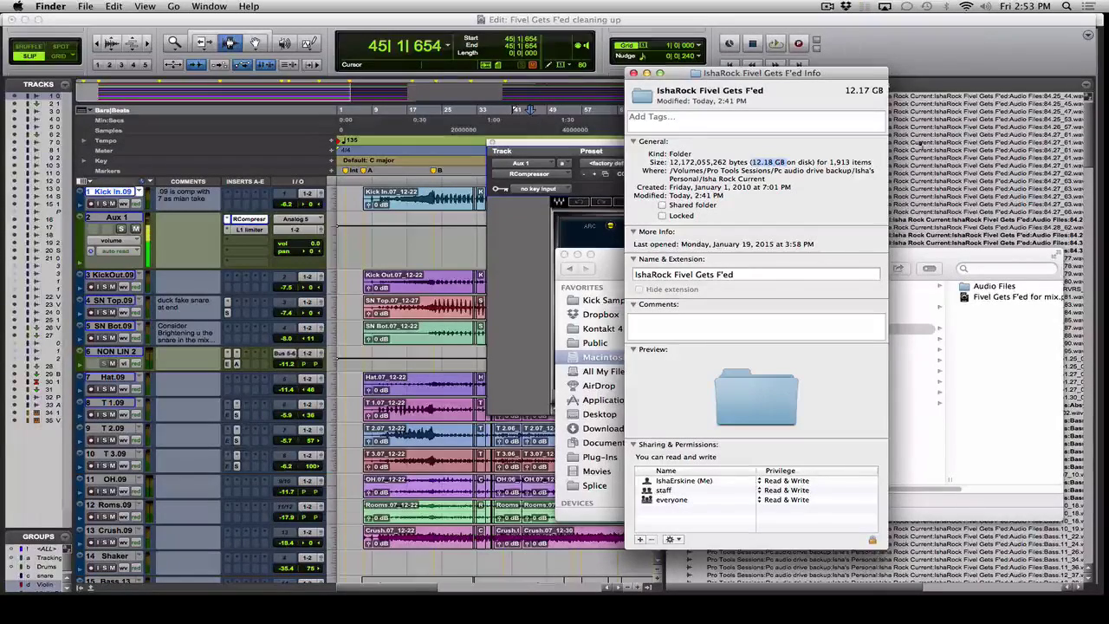
Select the Fivel Gets F'ed for mix folder in Finder and check its size.
left_click(954, 251)
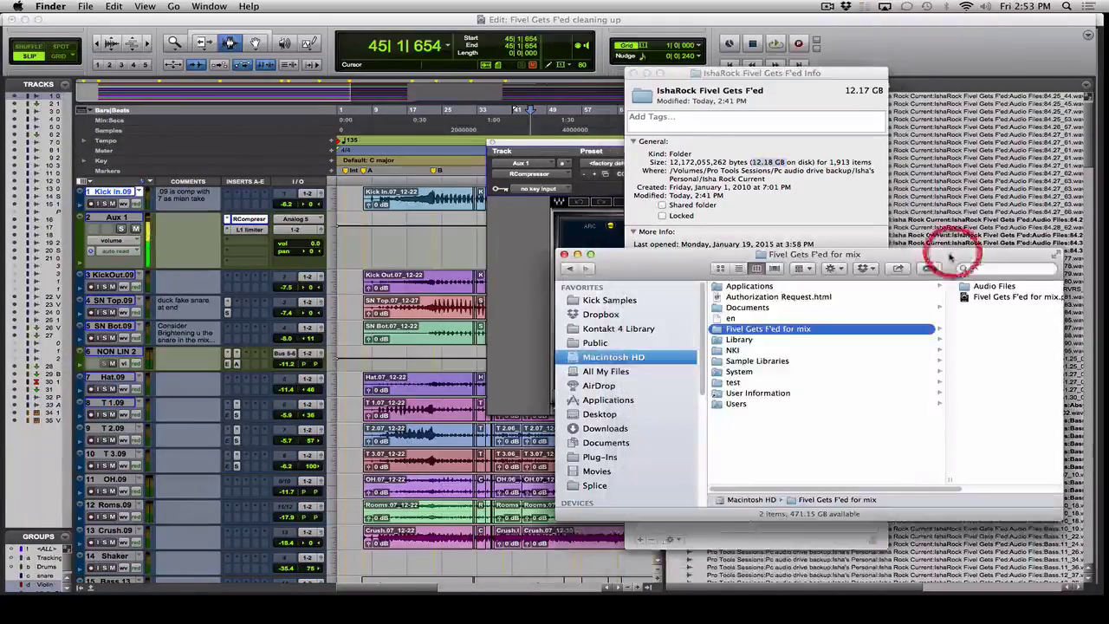
left_click(779, 334)
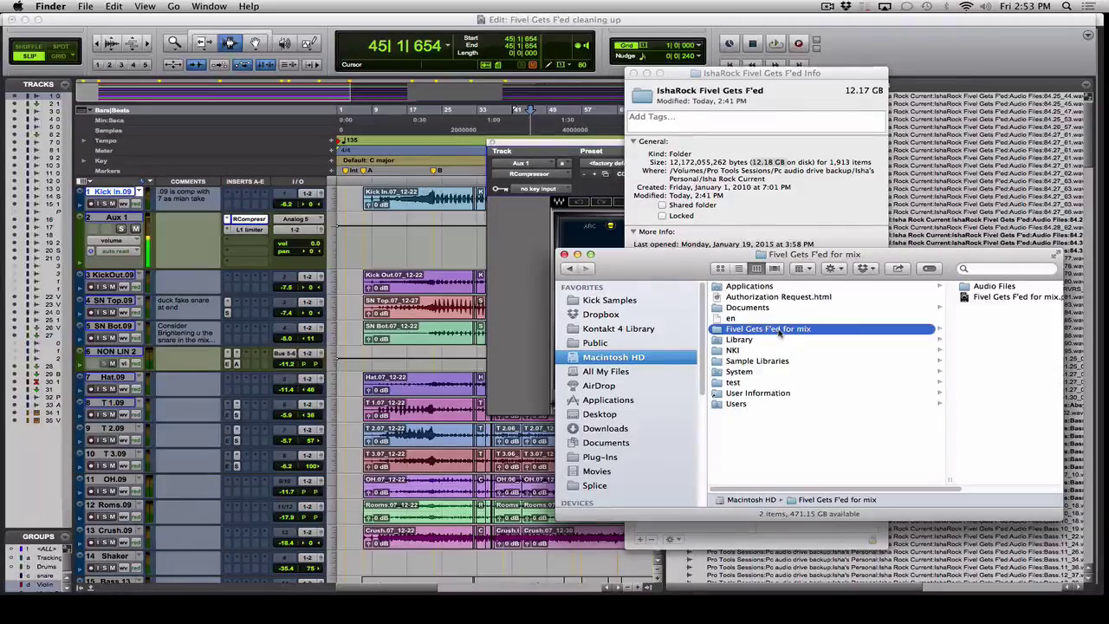
left_click(780, 334)
left_click(780, 331)
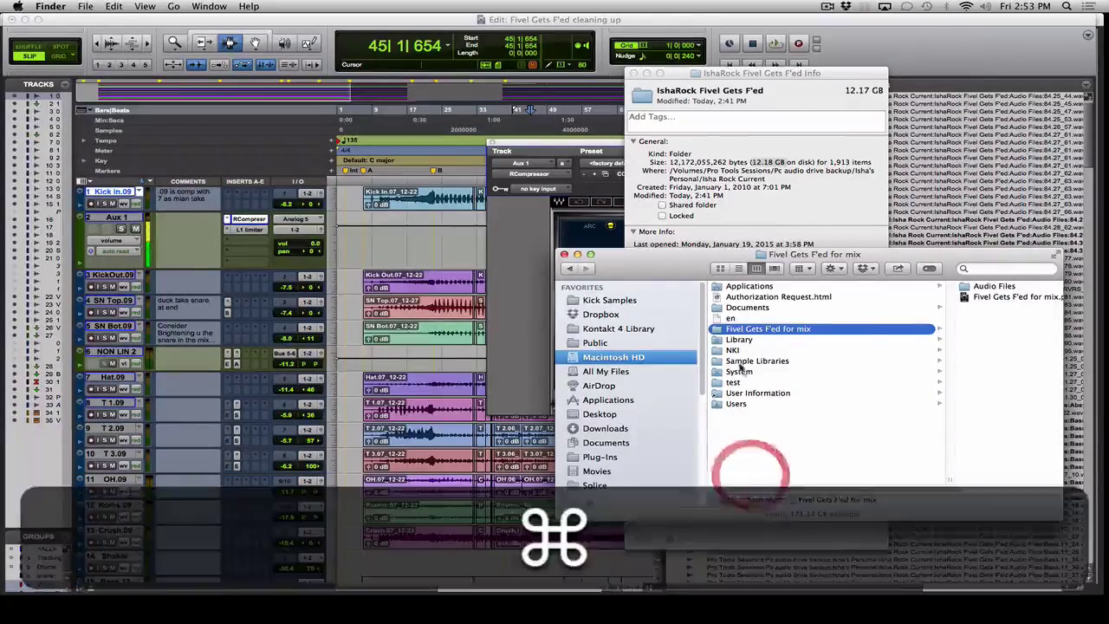
key("super+i")
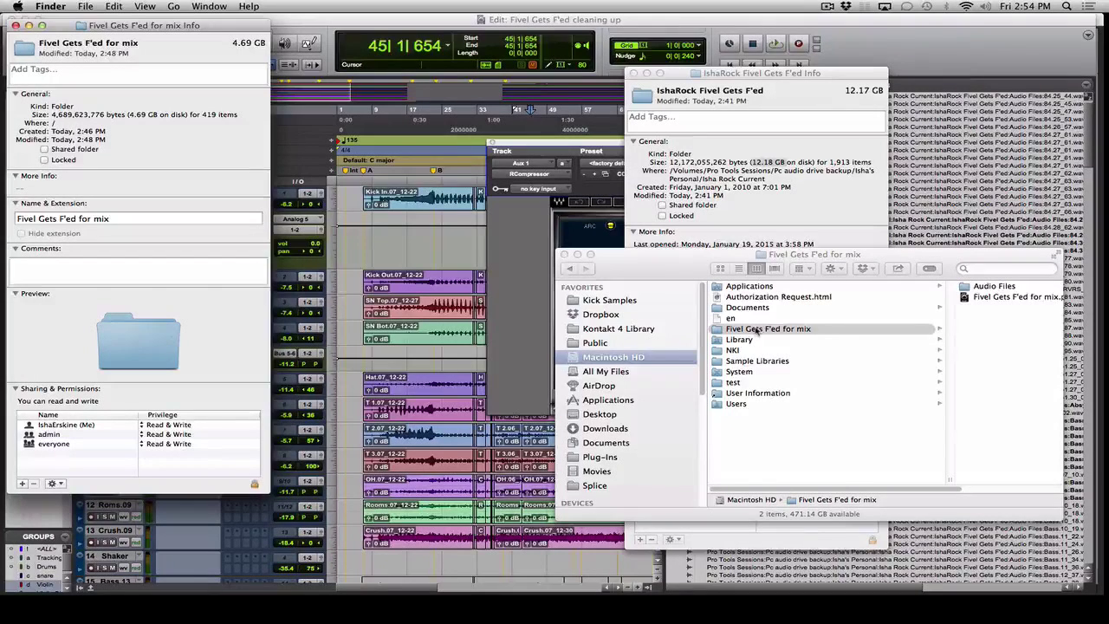
Compress the Fivel Gets F'ed for mix folder into a zip archive.
right_click(757, 331)
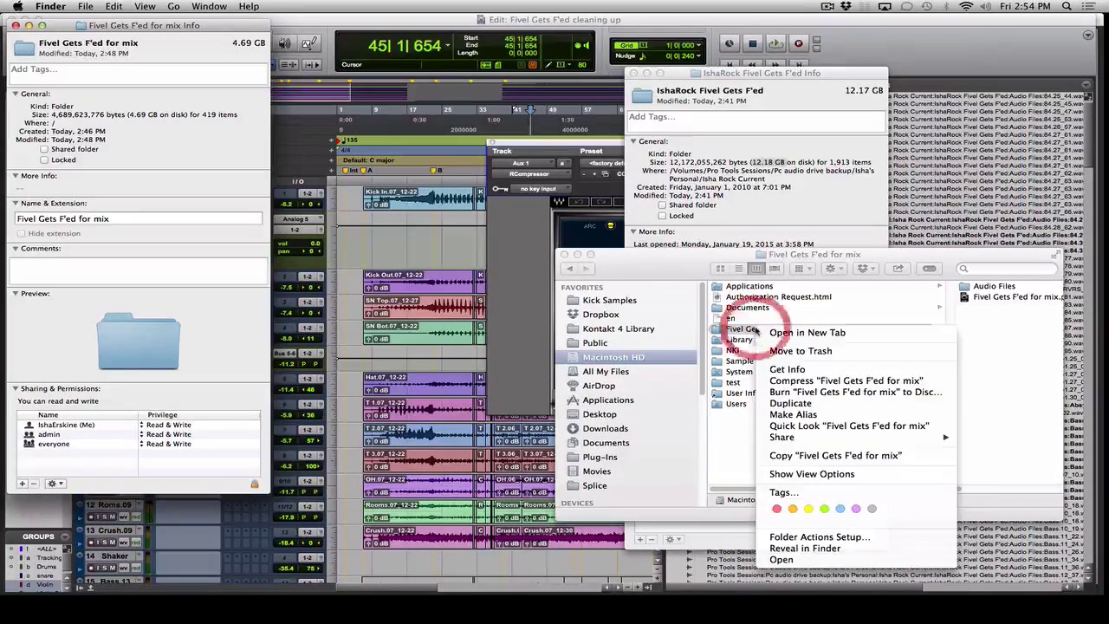
left_click(808, 383)
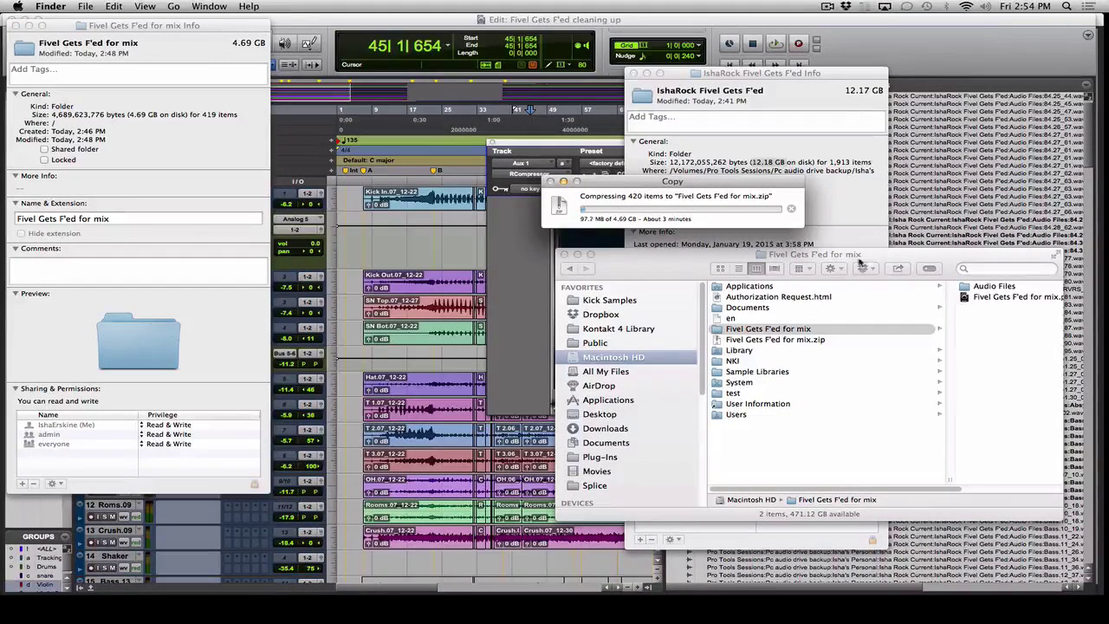
left_click(828, 6)
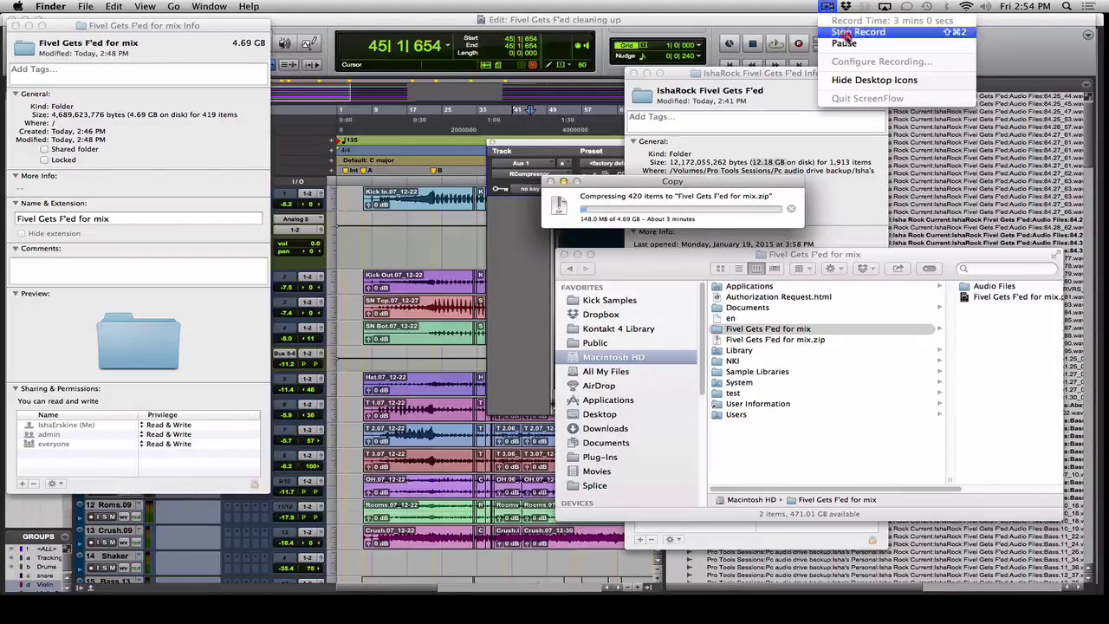
left_click(844, 43)
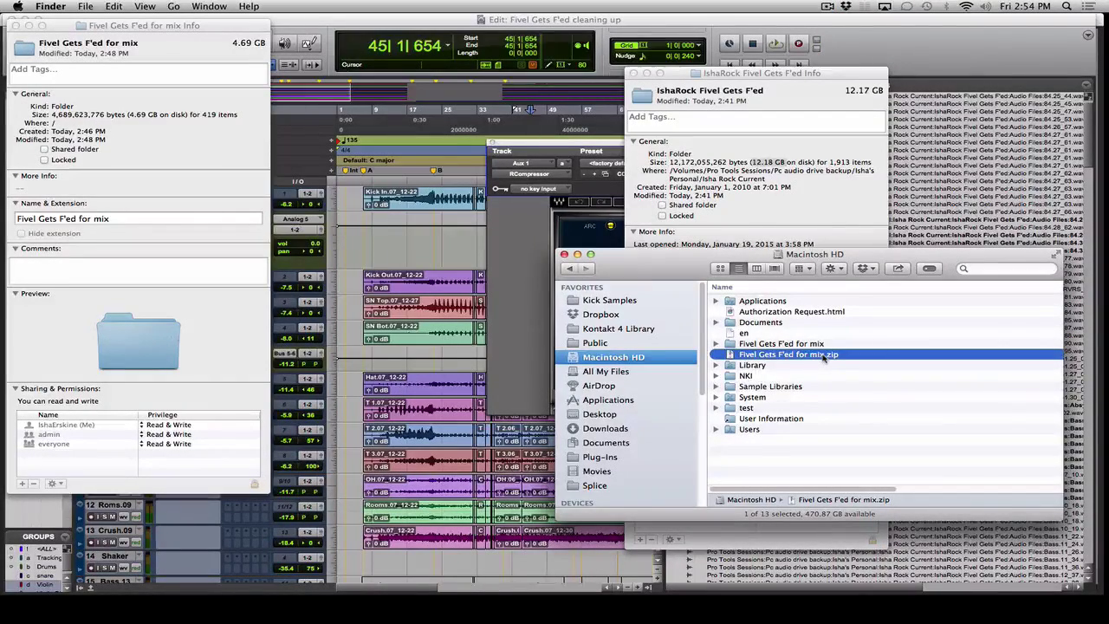
Show Get Info for Fivel Gets F'ed for mix.zip to confirm its 4 GB size.
key("super+i")
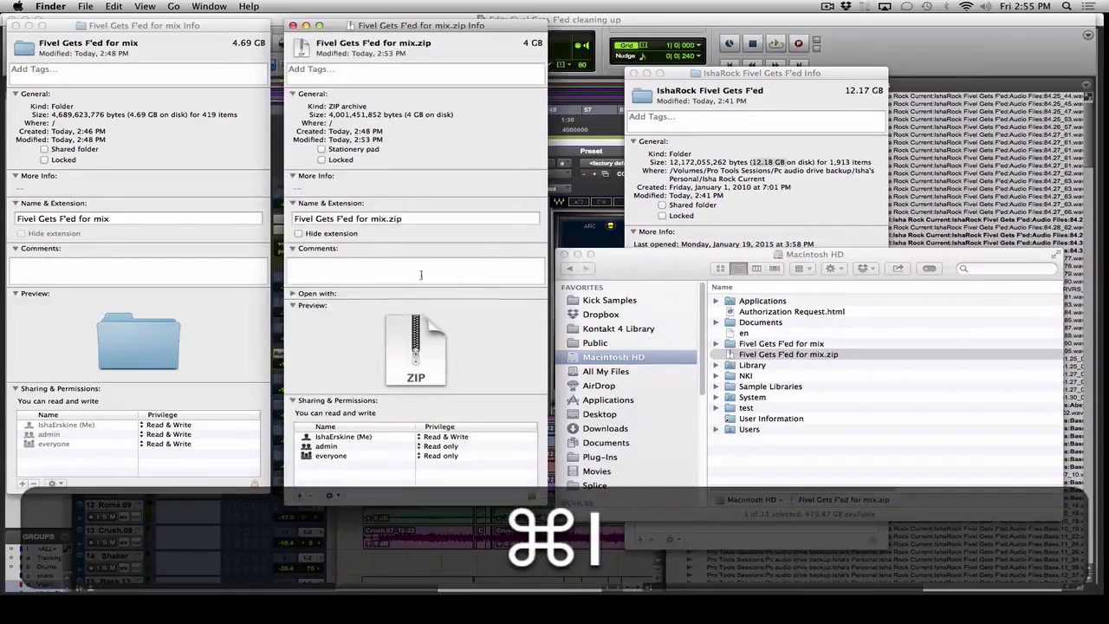